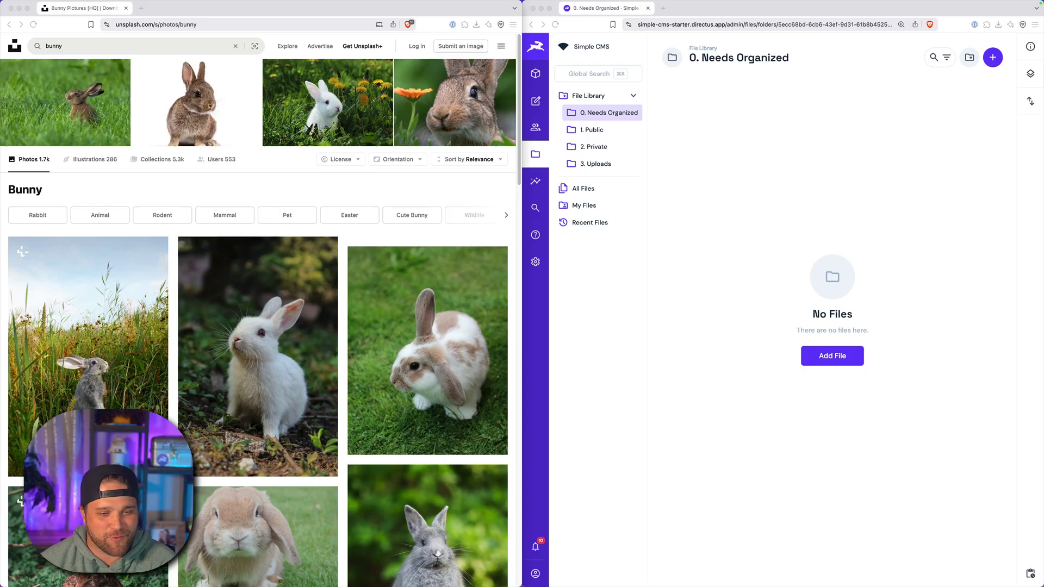
Step: Rename the downloaded bottle photo to image.jpg and drag it into Directus's 0. Needs Organized folder
mouse_move(710, 566)
click(778, 564)
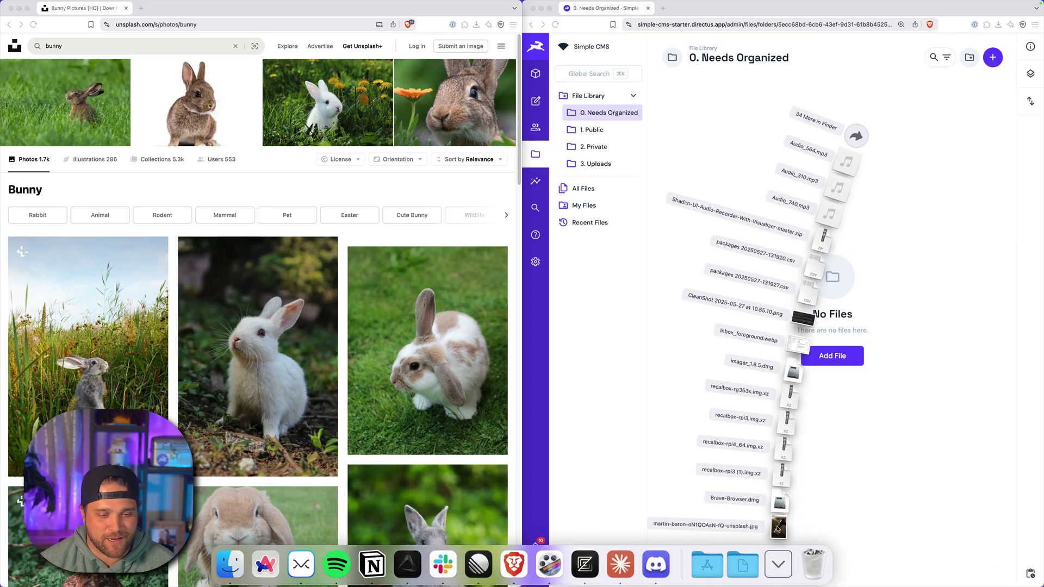
click(855, 136)
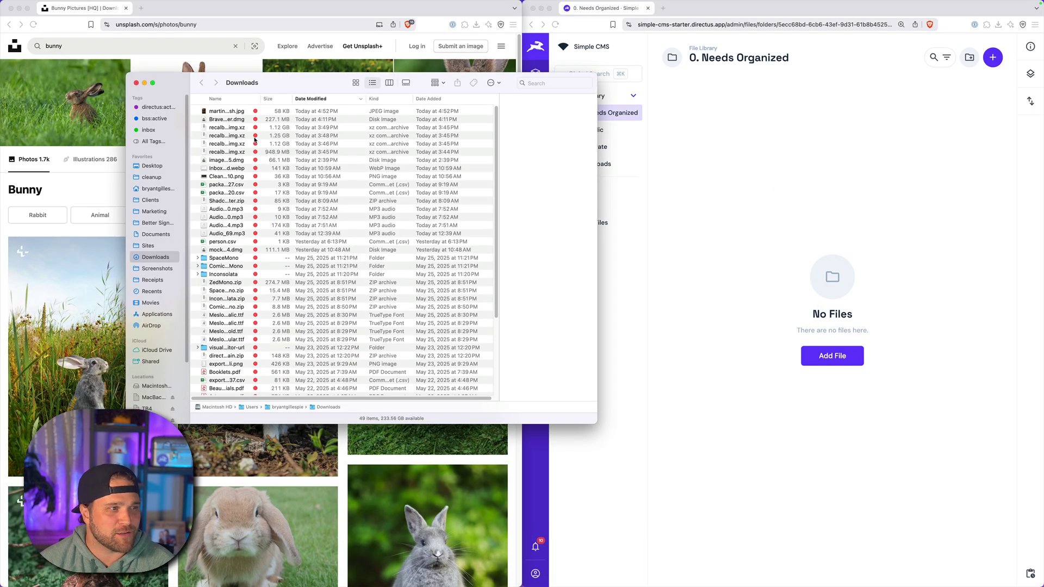
click(228, 112)
key(Return)
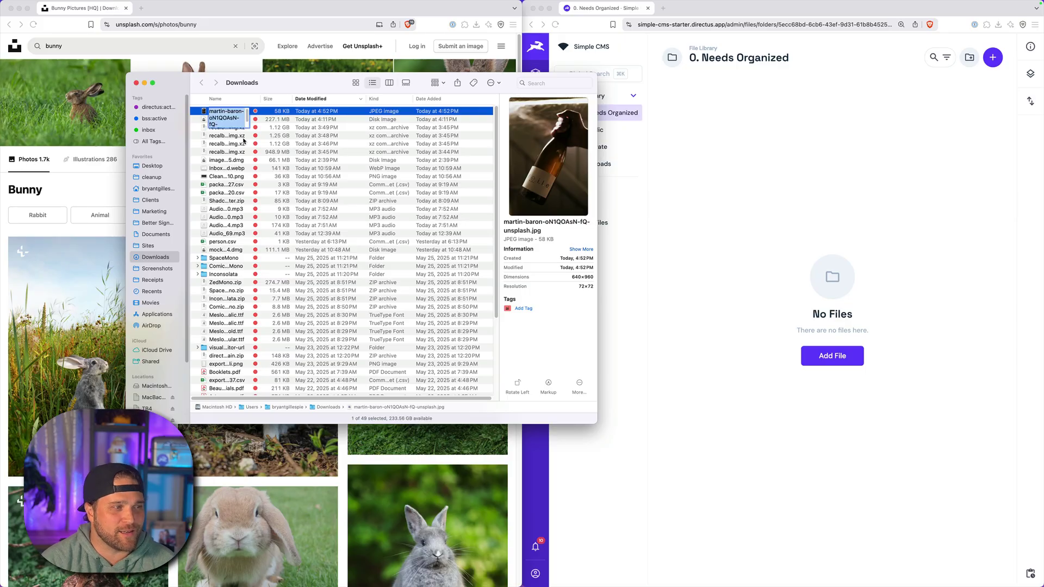
text(image)
key(Return)
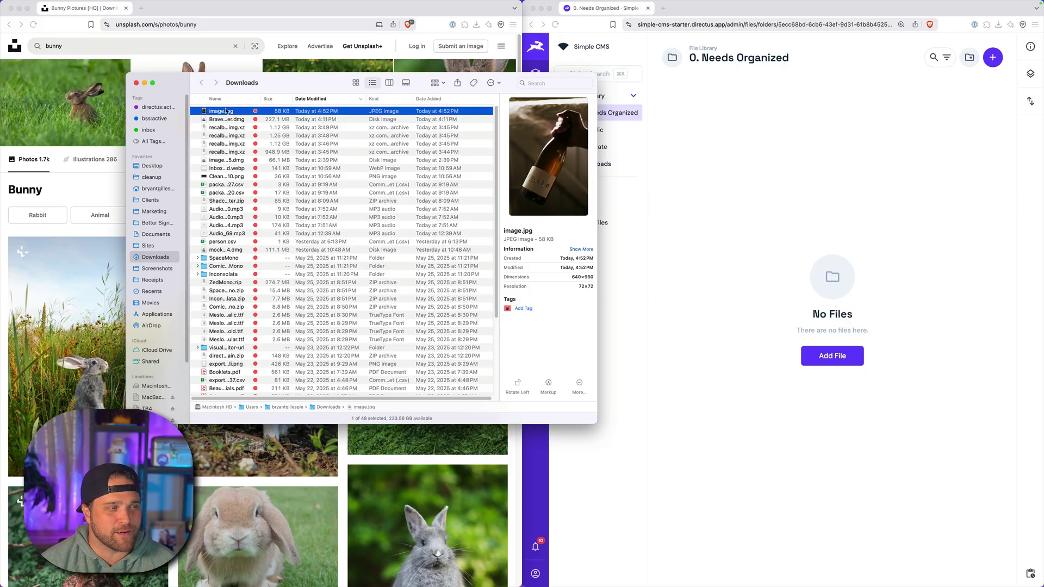
drag(226, 111, 862, 168)
Step: Download the white rabbit photo from Unsplash and drop it into 0. Needs Organized as a 4.4 MB JPG
key(super+w)
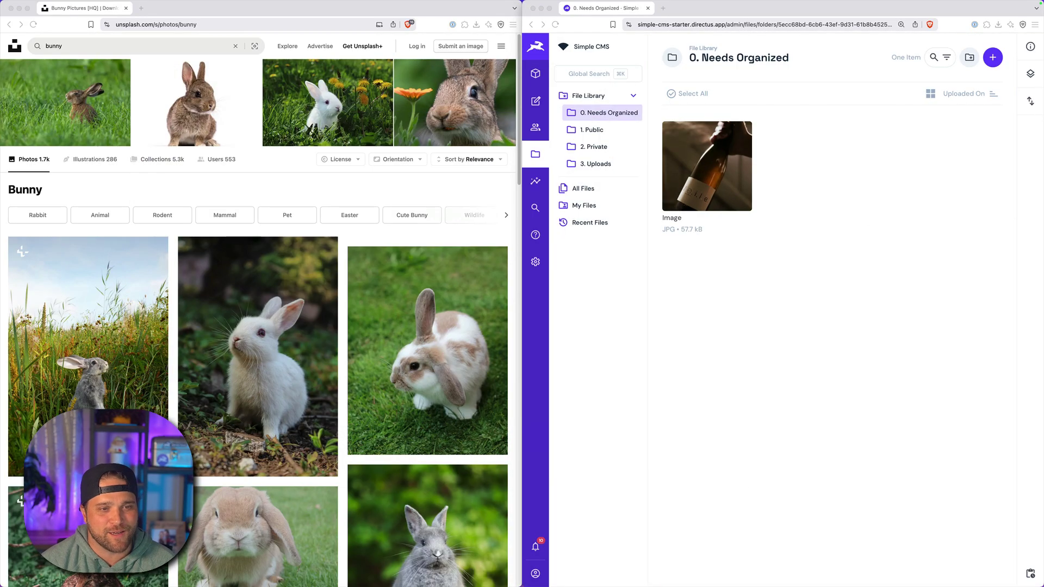
click(628, 269)
click(345, 327)
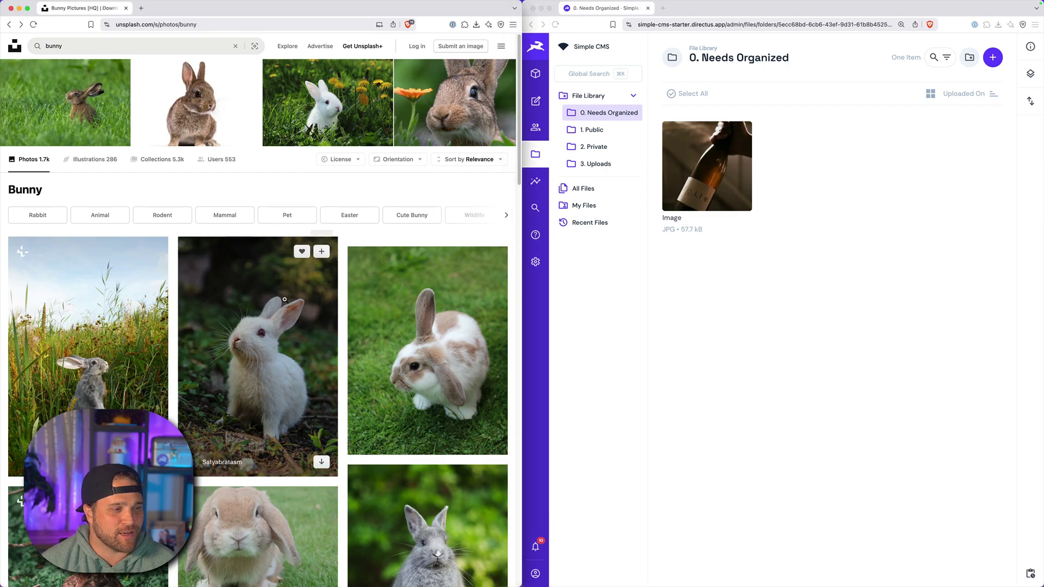
click(320, 445)
click(456, 53)
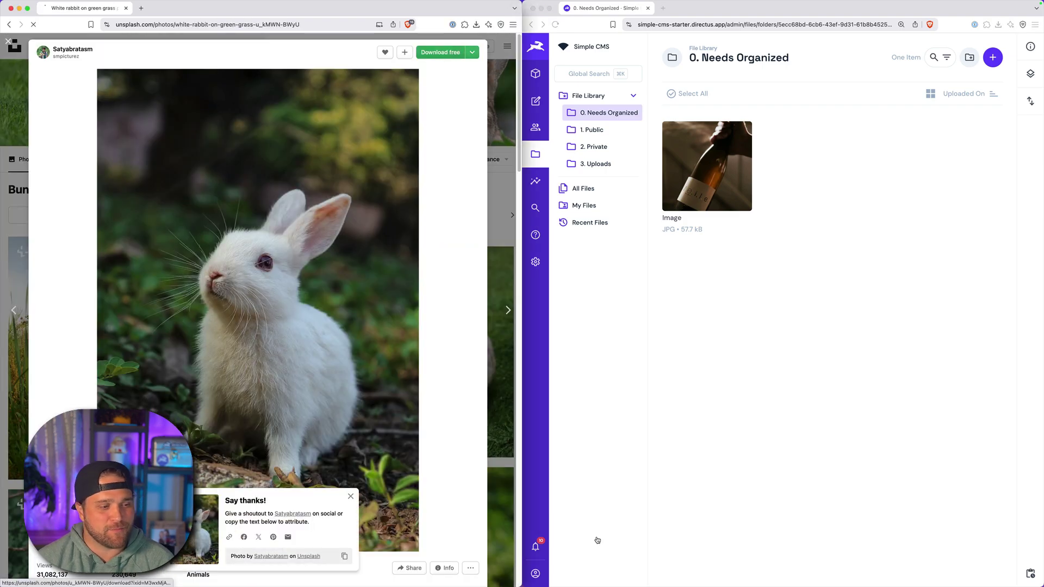
key(Return)
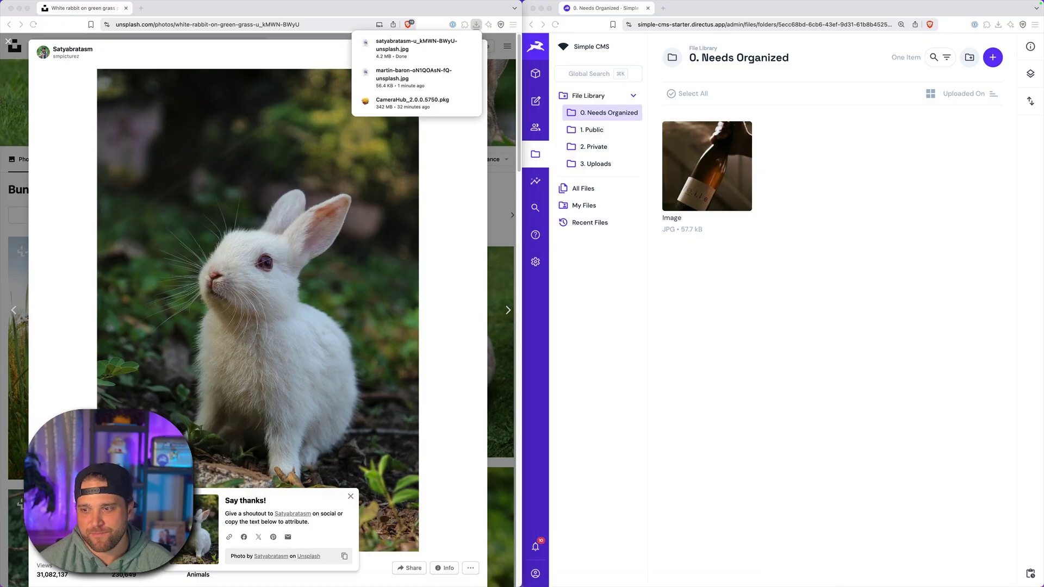
drag(416, 48, 876, 354)
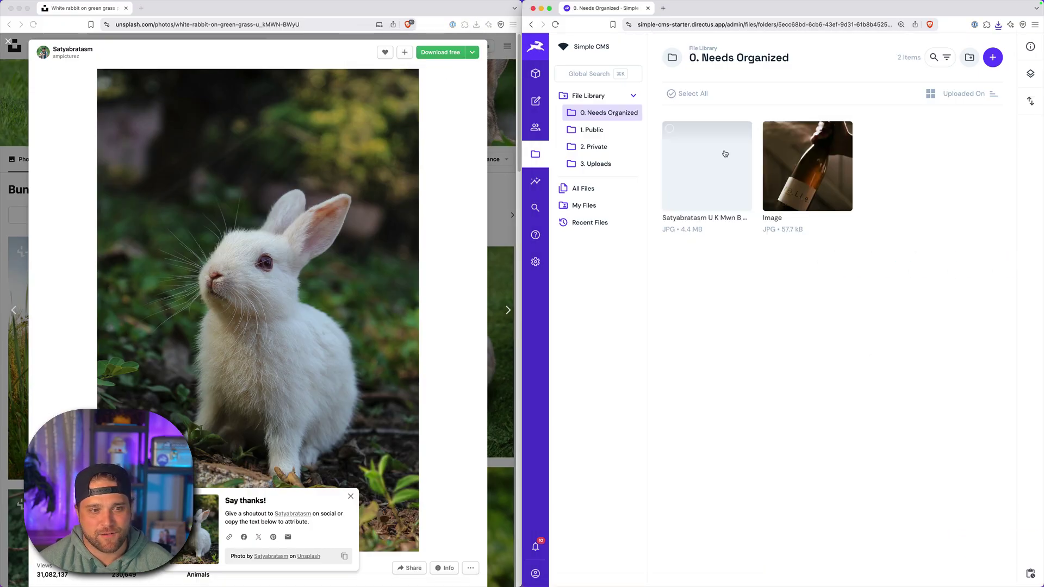
Step: Search Unsplash for 'ice c' and copy the sprinkles ice-cream photo's image address
click(488, 162)
click(488, 161)
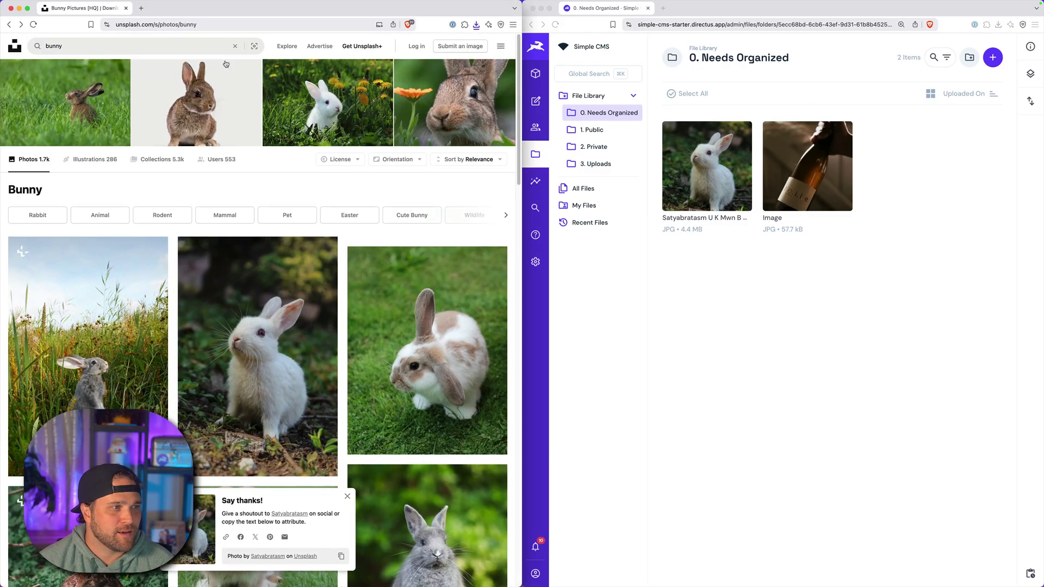
click(136, 45)
text(ice cream)
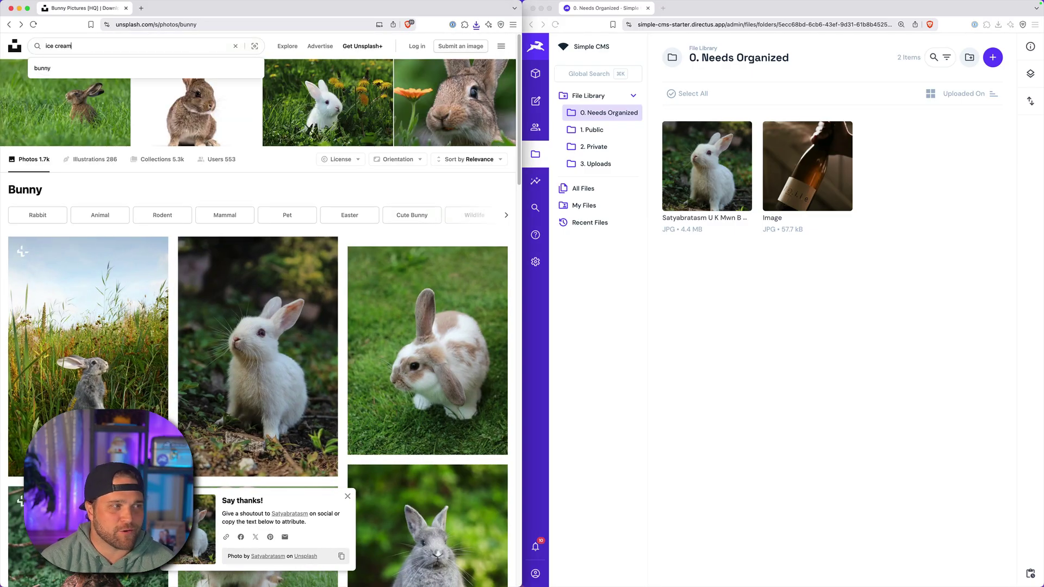
key(Return)
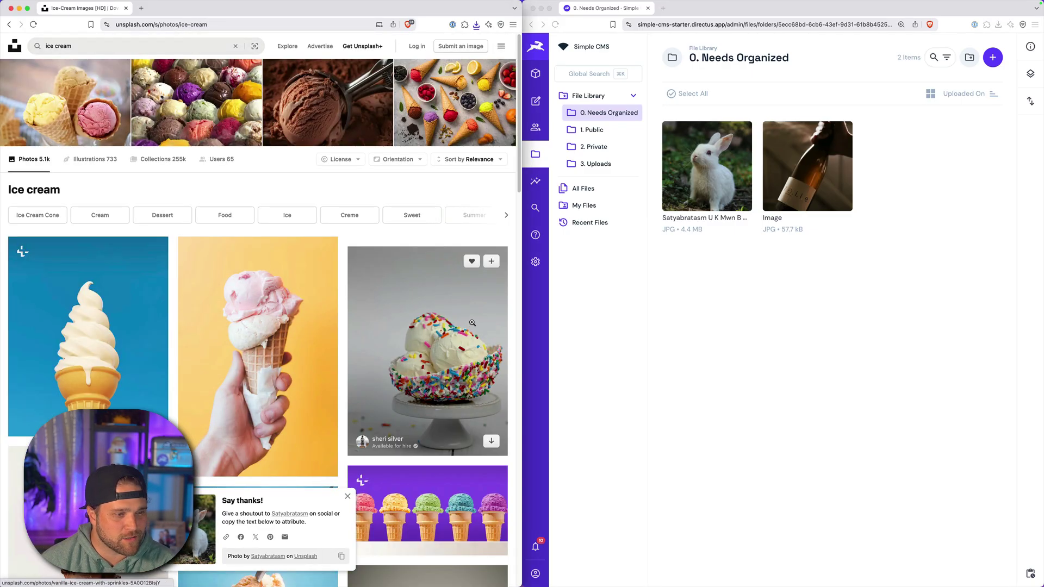
right_click(442, 303)
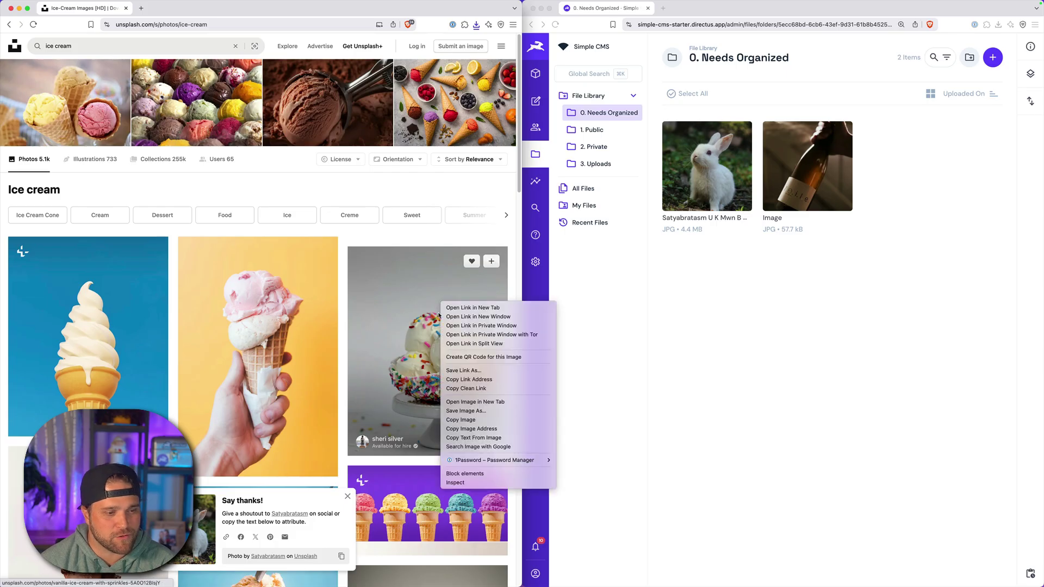
click(505, 429)
Step: Import the ice-cream photo into the Directus folder from the pasted URL
click(869, 298)
click(989, 65)
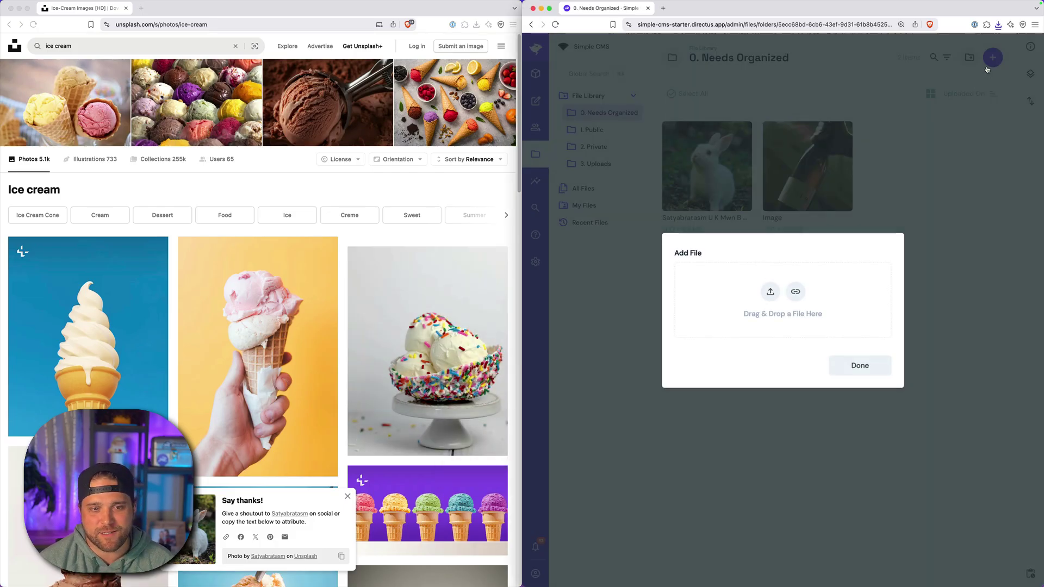
click(795, 291)
key(super+v)
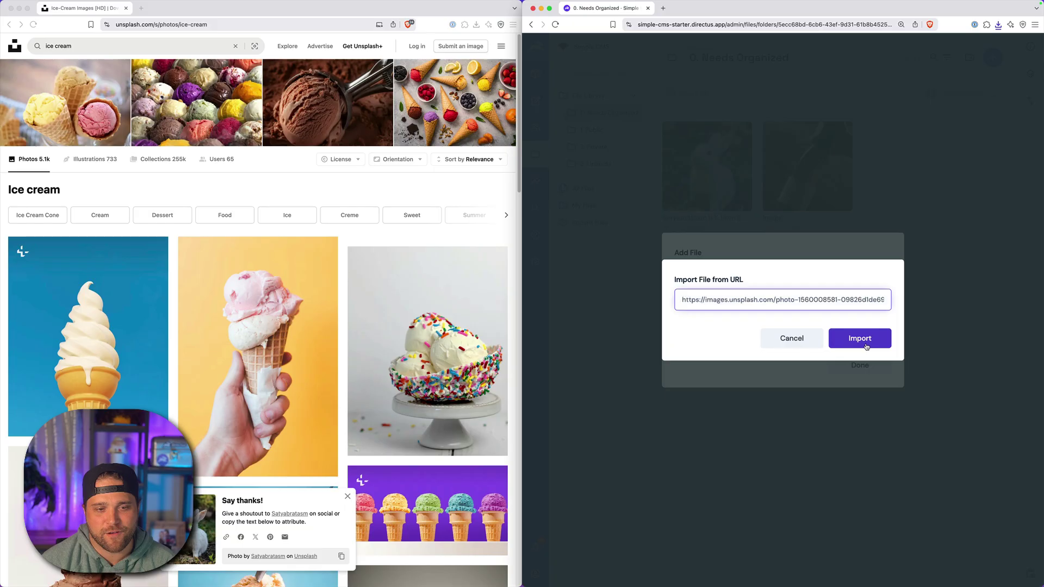
click(866, 347)
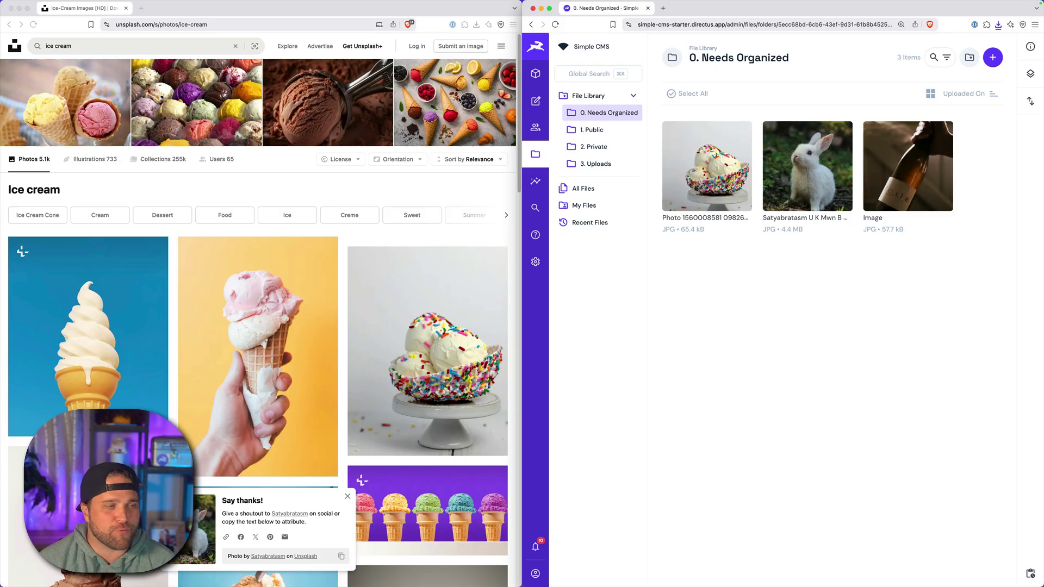
Step: Zoom in on the Directus page, glance at the bunny file, and close the Unsplash tab
click(1035, 24)
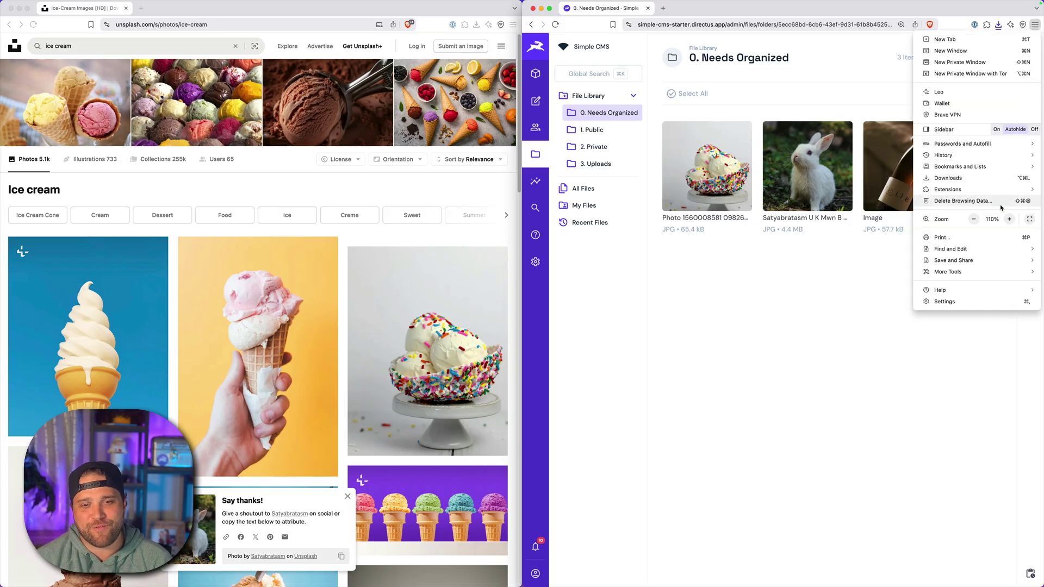
click(1009, 219)
click(881, 419)
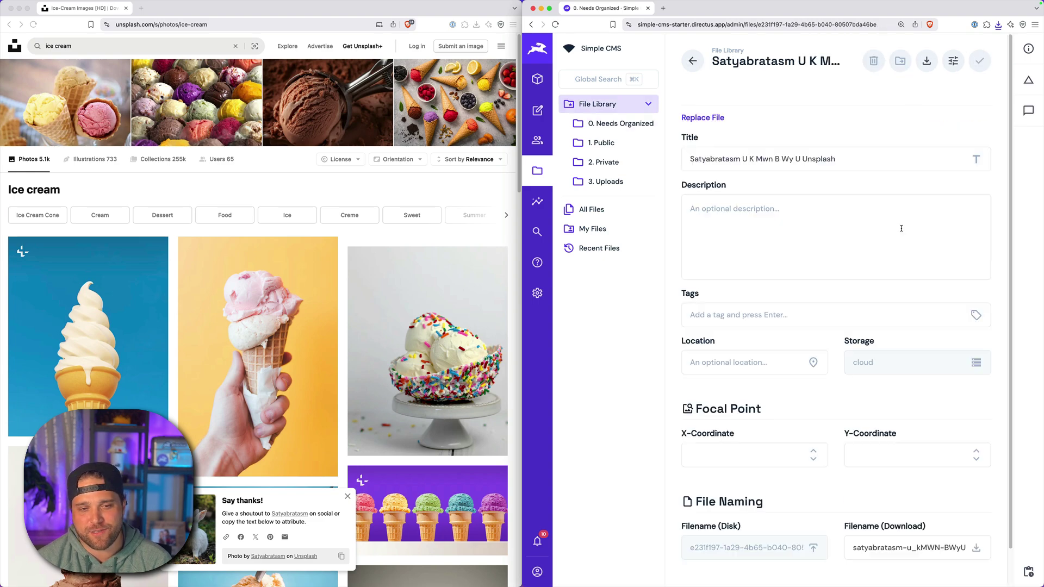
click(894, 293)
click(692, 62)
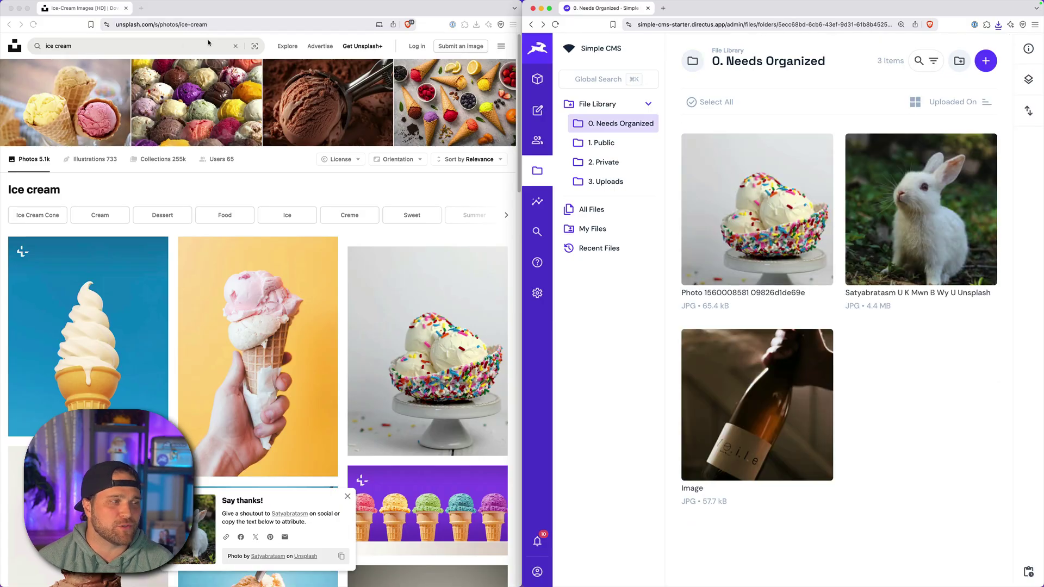
click(128, 9)
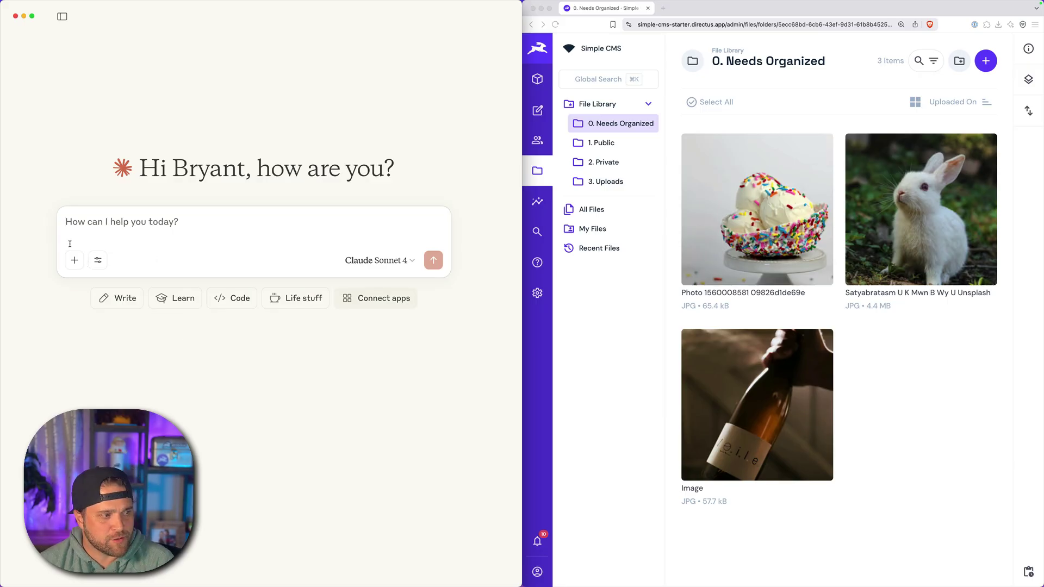
Step: Choose the organize-images prompt from the Directus prompts in Claude's attachment options
click(80, 266)
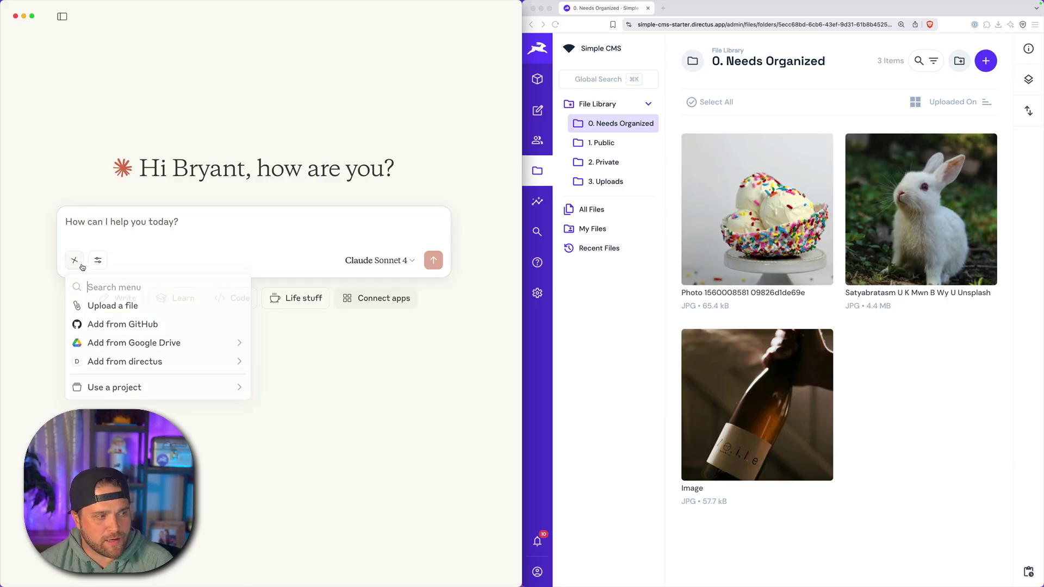
click(233, 367)
click(74, 260)
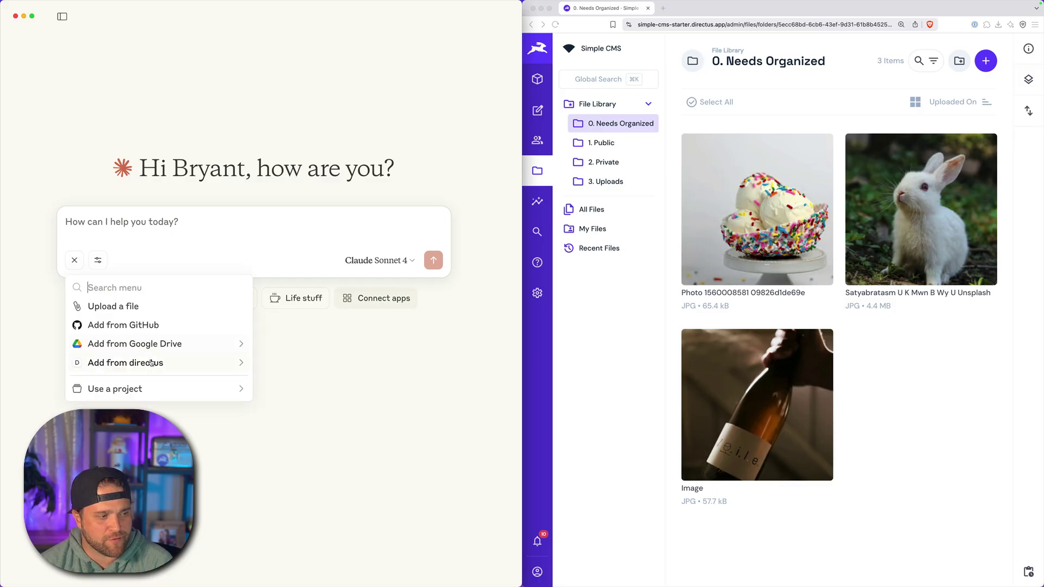
click(106, 362)
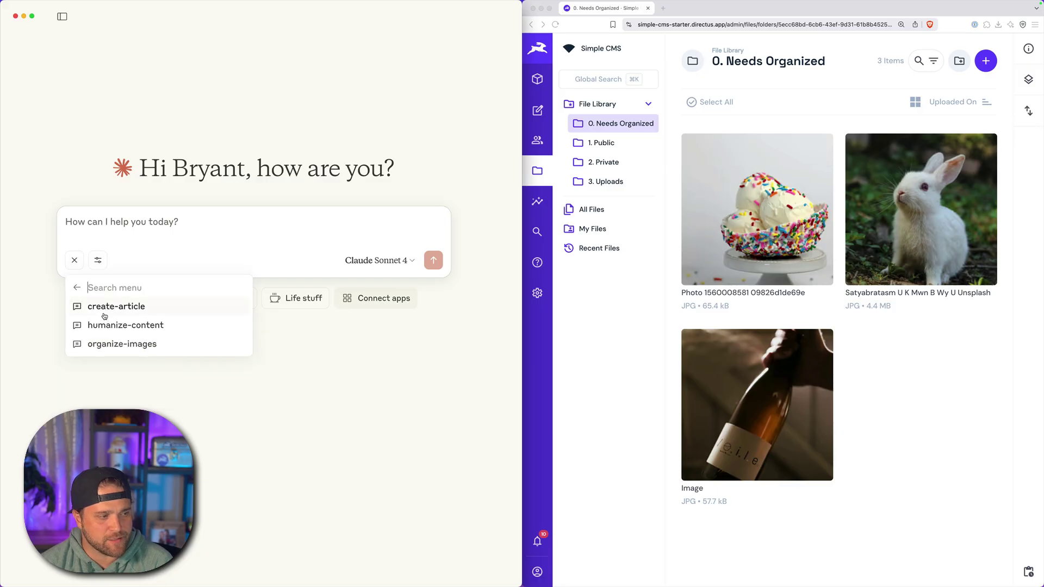
click(135, 347)
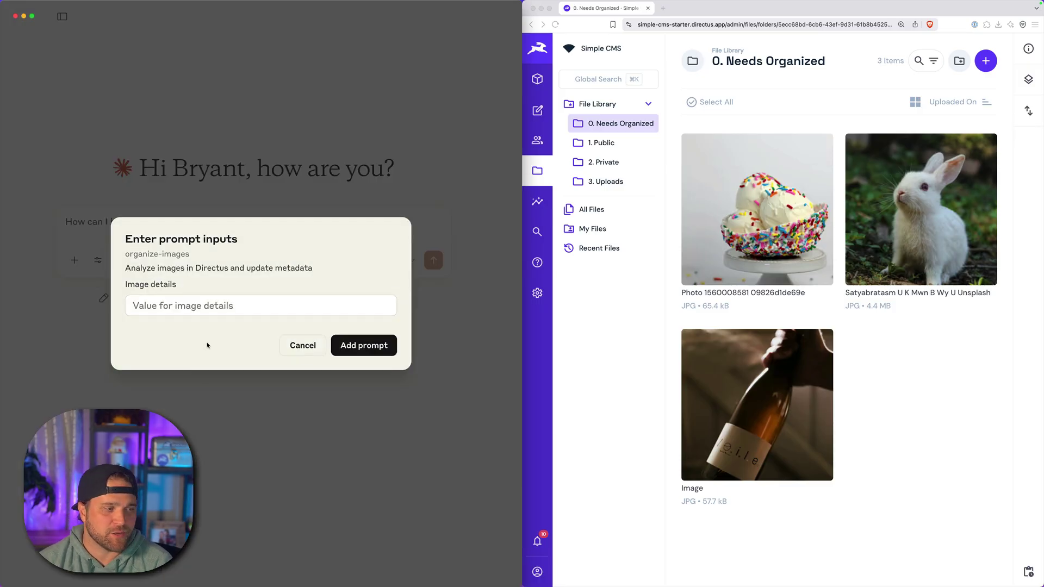
Step: Fill Image details with 'Please organize the assets in the Needs Organized fo' and add the prompt
click(205, 314)
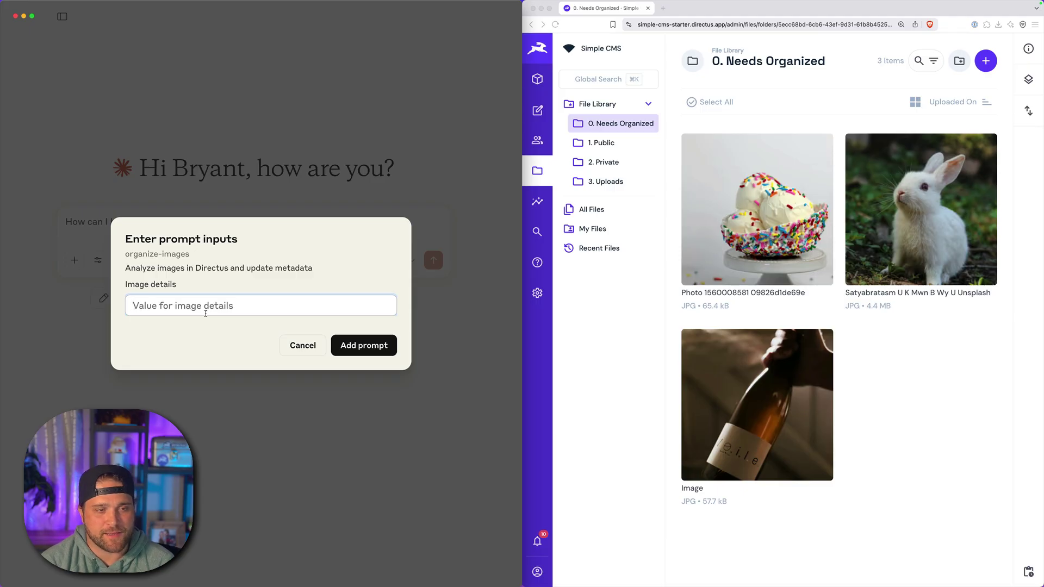
text(Please )
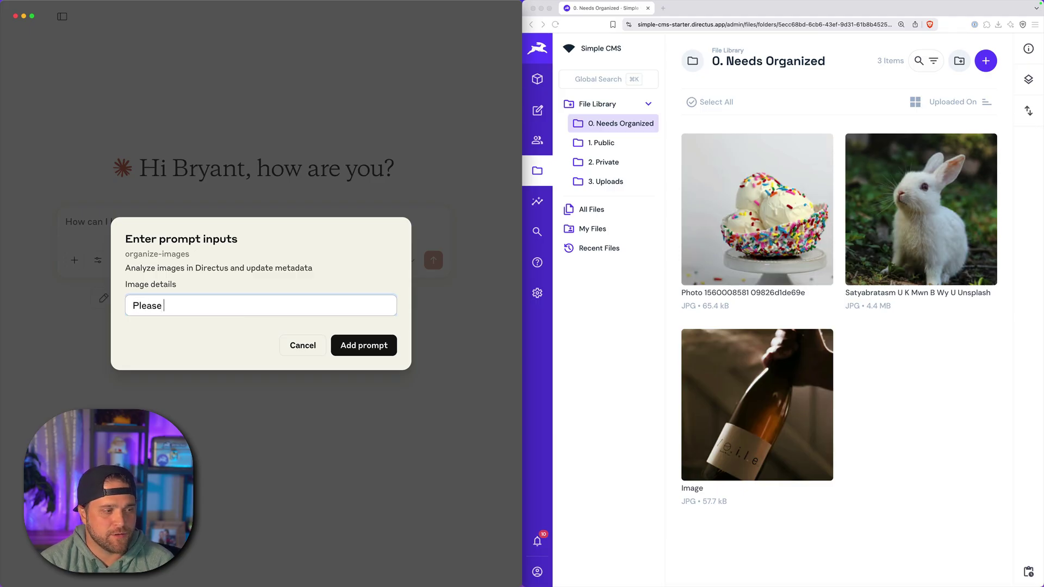
text(organize th)
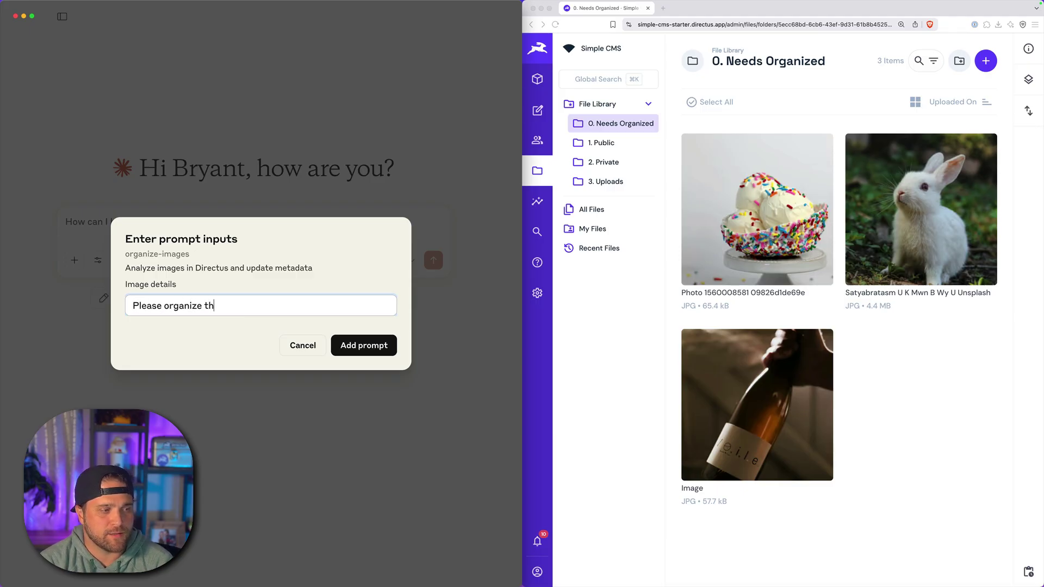
text(e assets in )
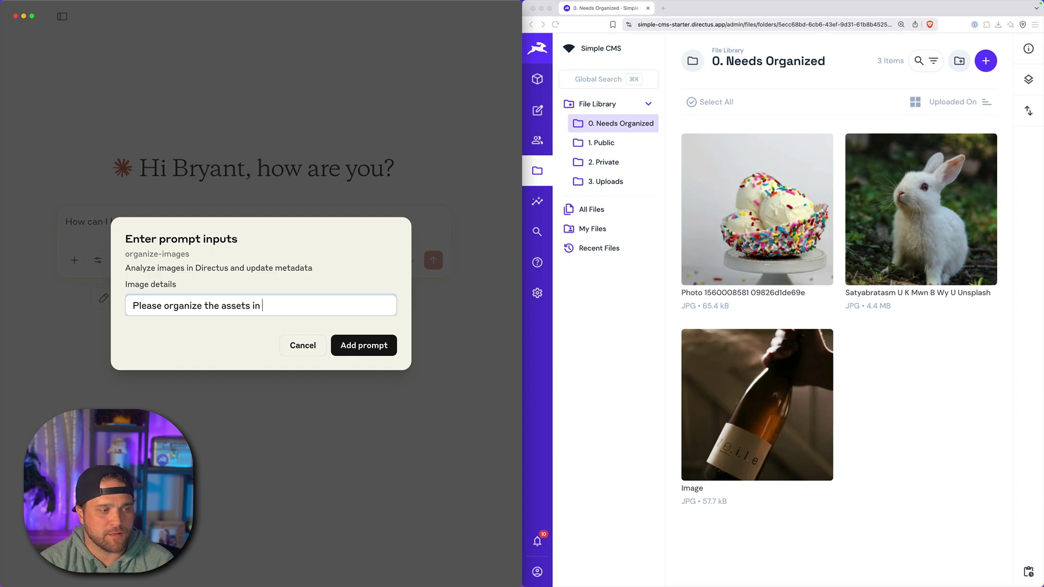
text(the Needs )
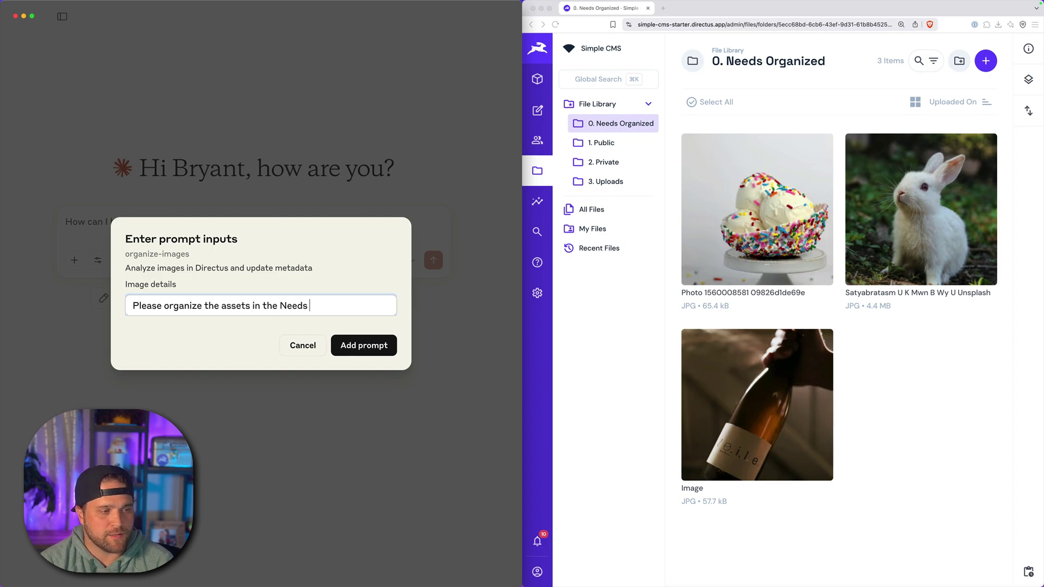
text(Organize)
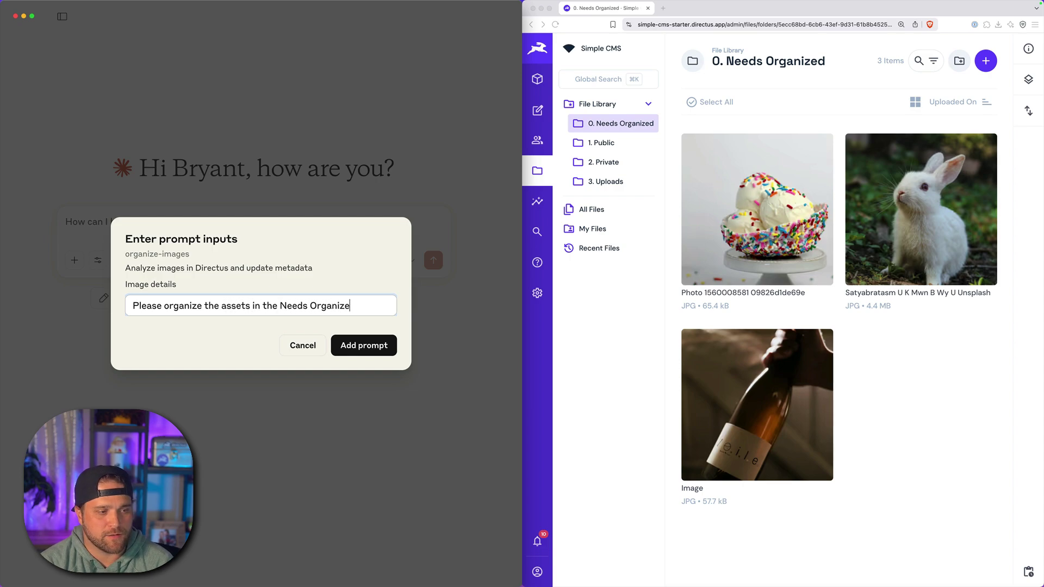
text(d folder)
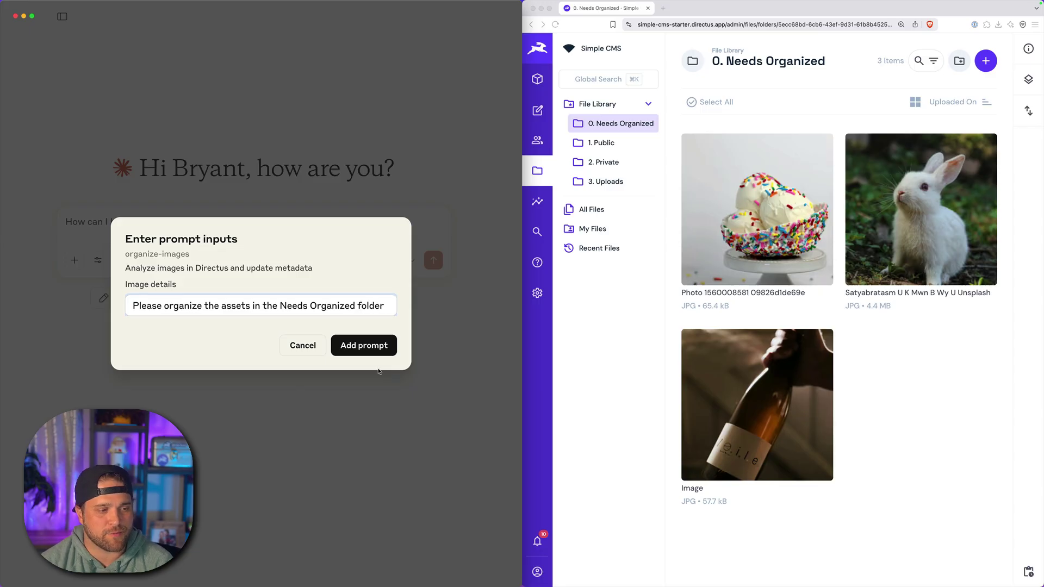
click(363, 345)
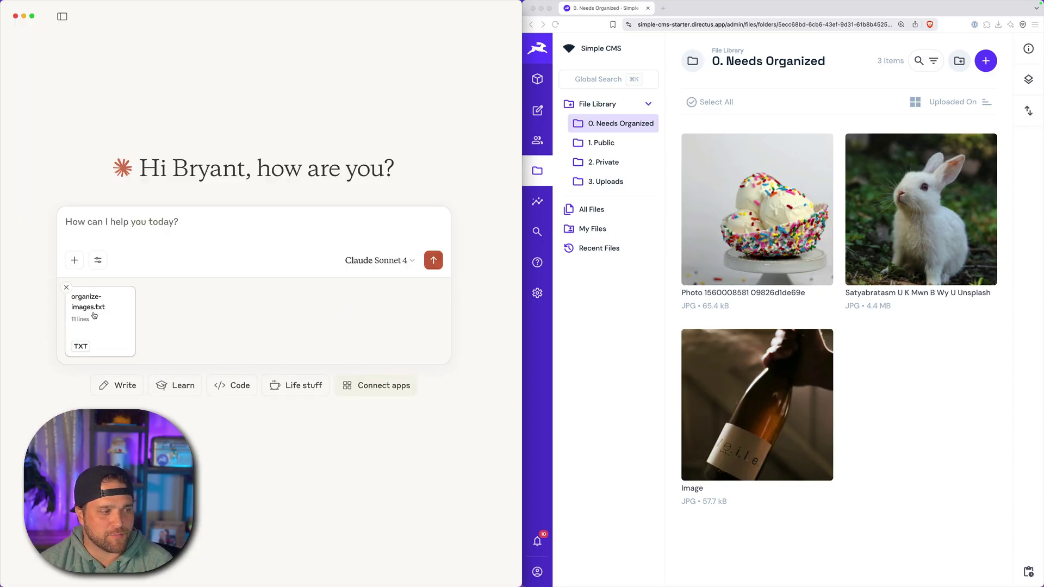
Step: Review the attached organize-images.txt prompt, then send it to Claude
click(94, 315)
drag(60, 276, 262, 284)
click(262, 284)
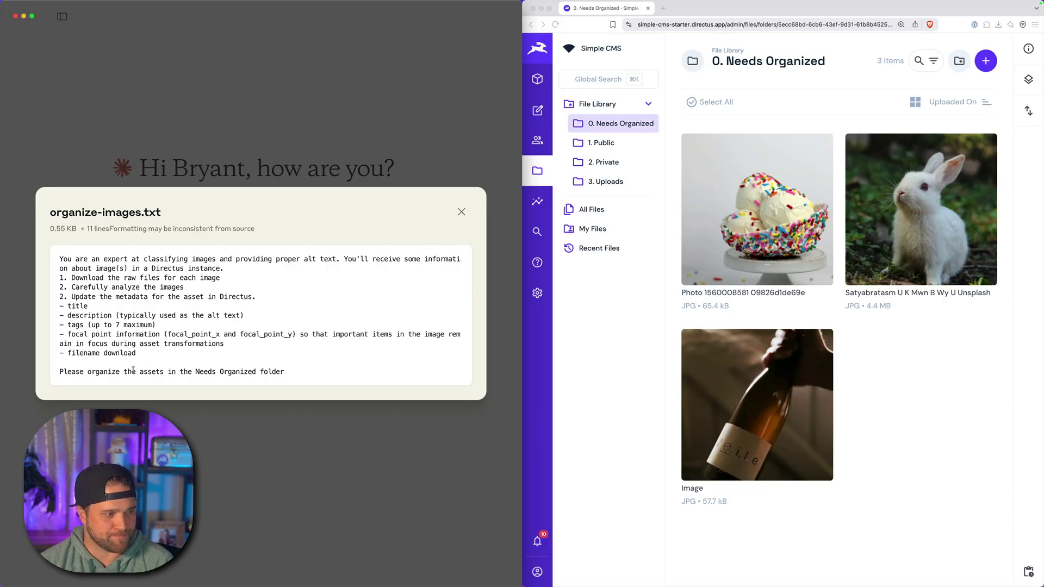
drag(284, 371, 7, 373)
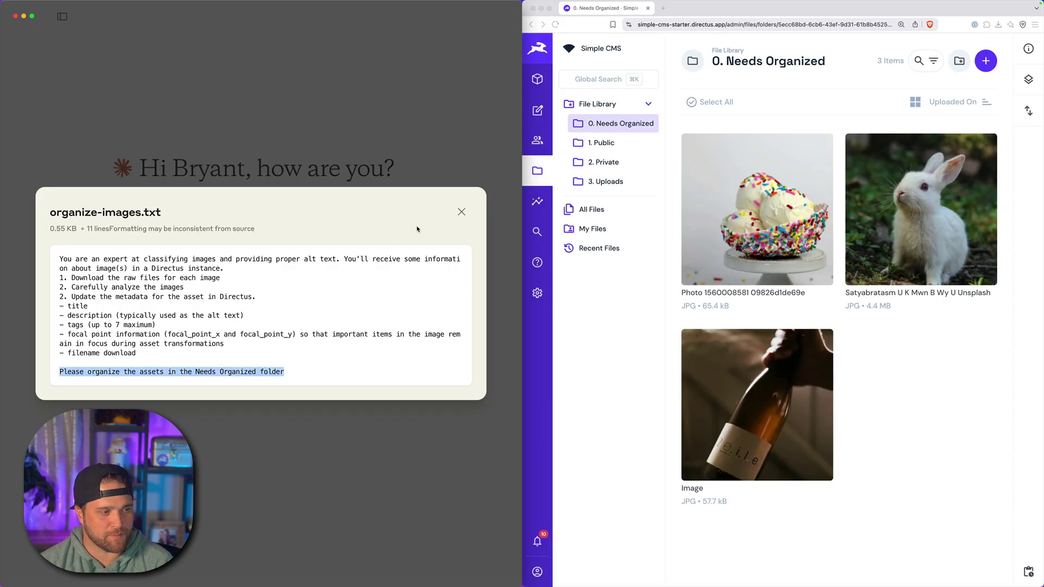
drag(147, 364, 43, 259)
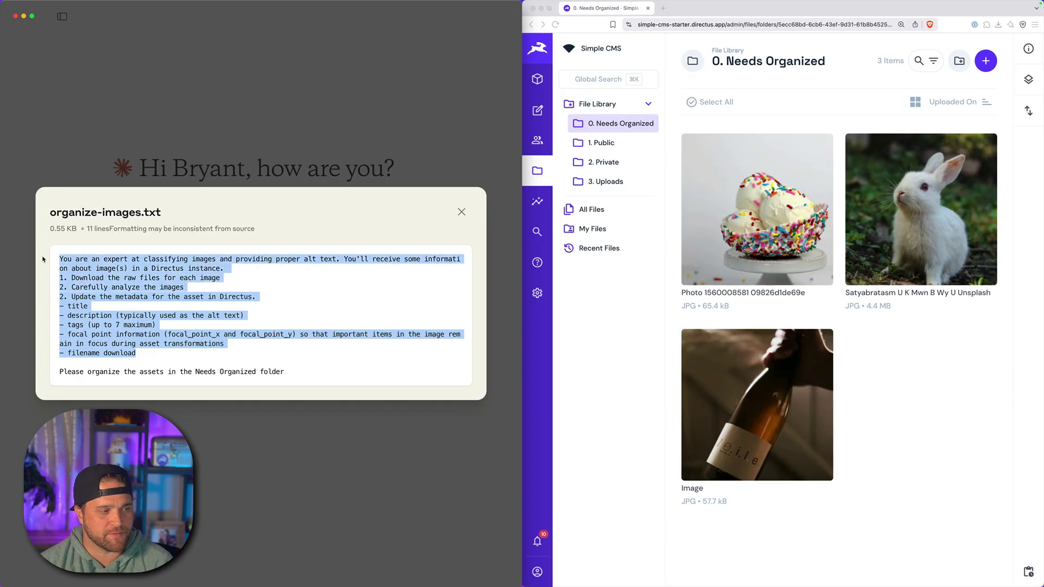
click(462, 211)
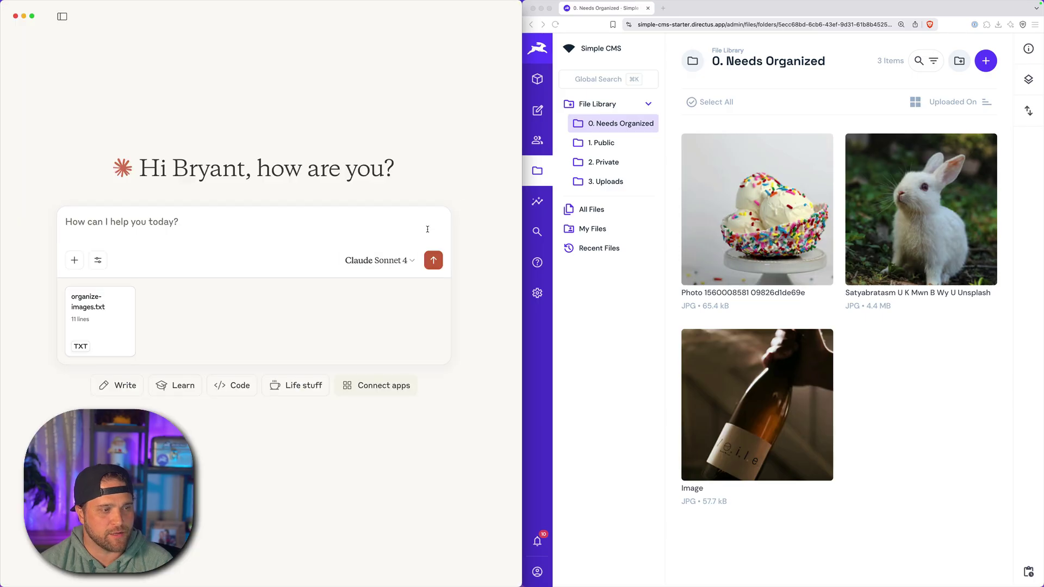
click(431, 258)
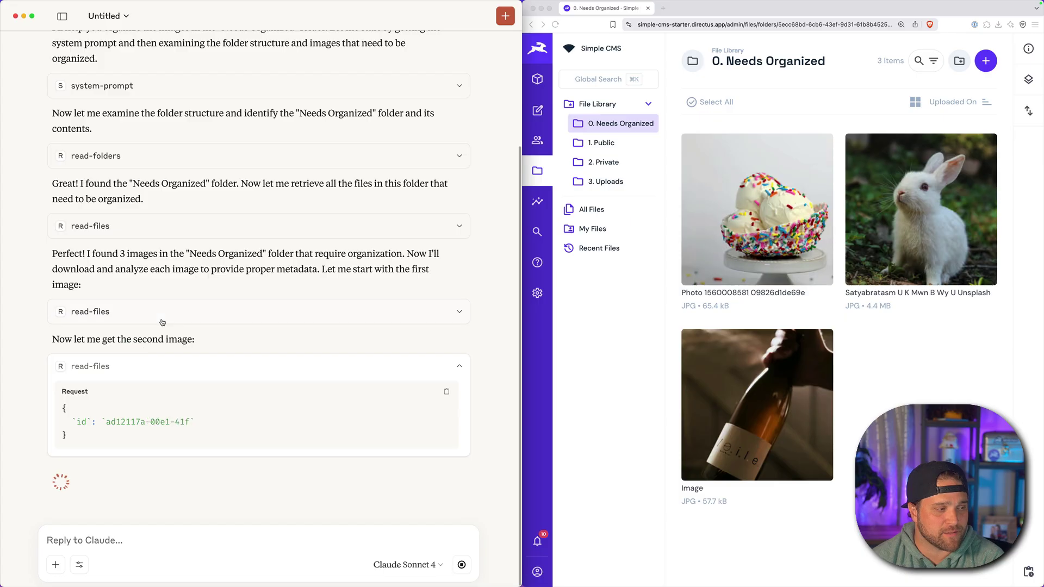
Step: Expand Claude's file-reading tool calls to follow progress on the three images
click(162, 322)
mouse_move(69, 363)
mouse_down()
mouse_move(122, 379)
mouse_move(73, 379)
mouse_up()
click(122, 378)
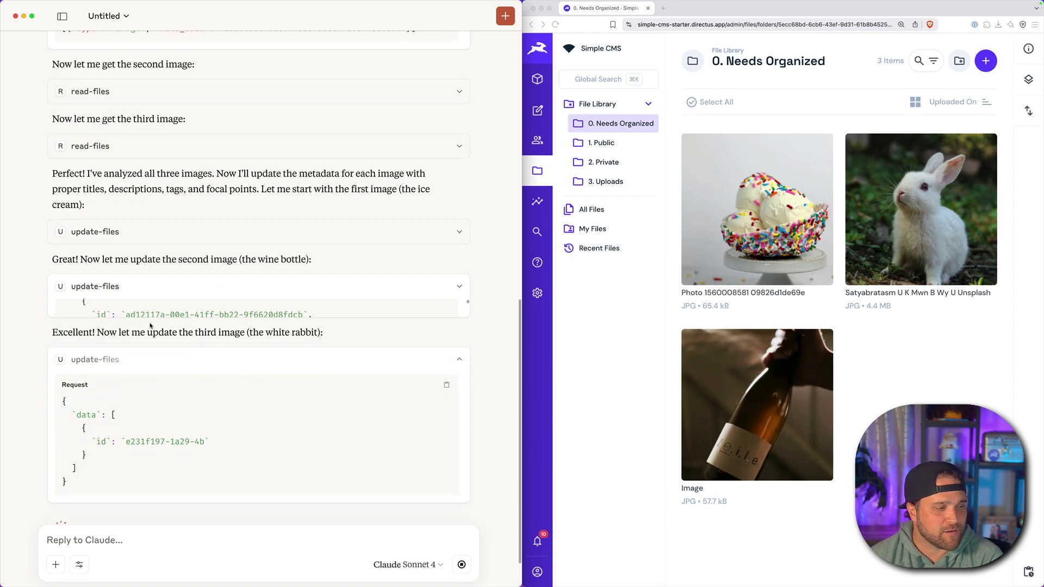
drag(163, 314, 146, 385)
click(877, 374)
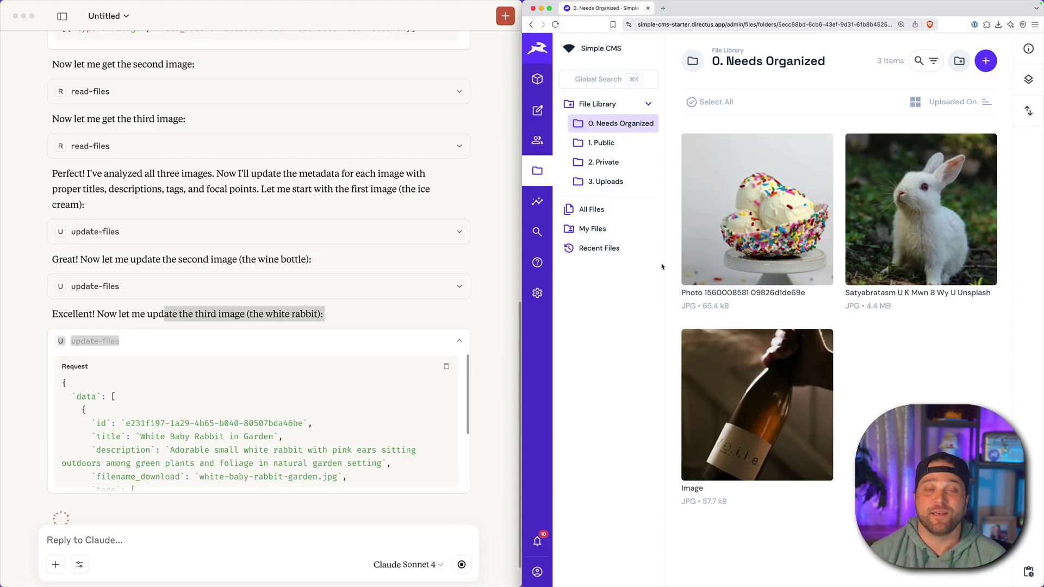
Step: Reload the folder and check the ice cream file's title, description, seven tags and 400×450 focal point
key(super+r)
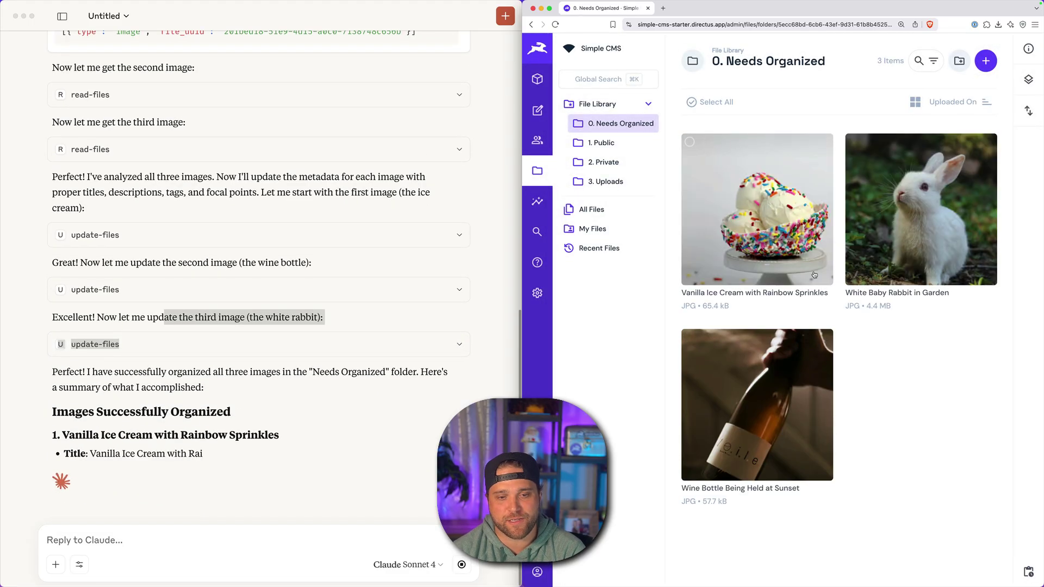
click(766, 260)
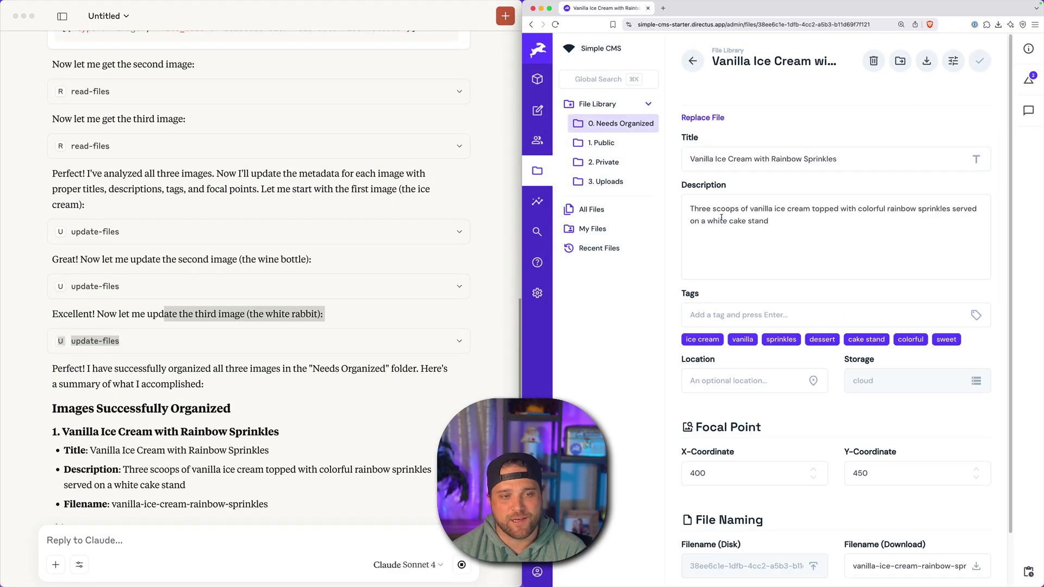
drag(858, 164, 686, 156)
drag(807, 256, 690, 210)
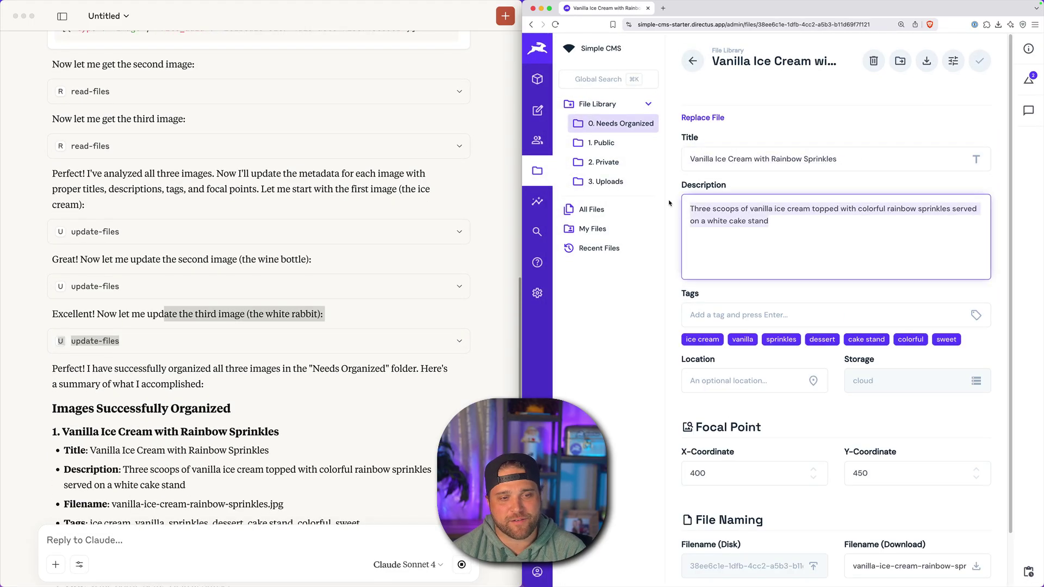
scroll(696, 262, down, 3)
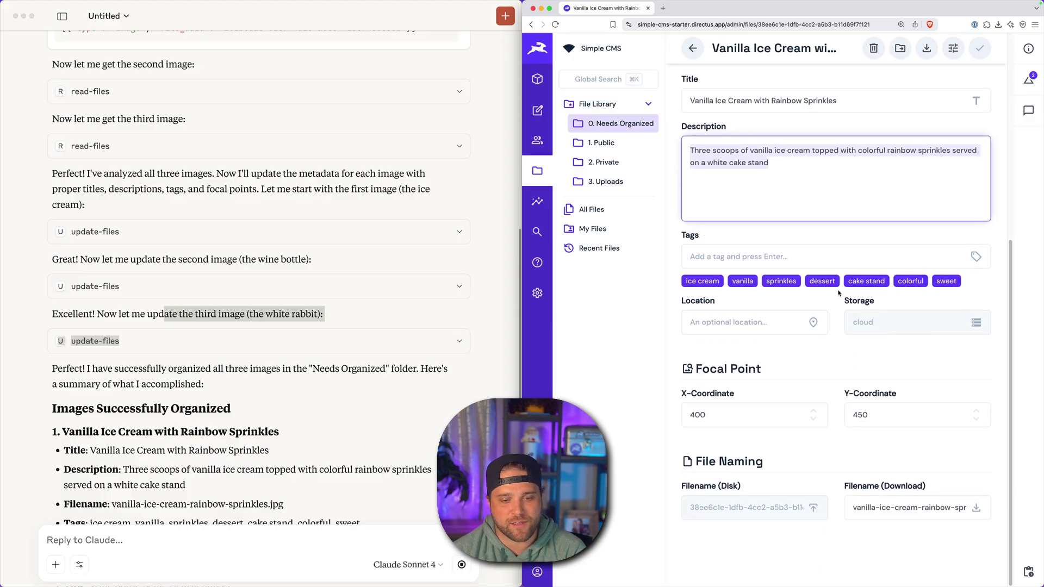
click(692, 49)
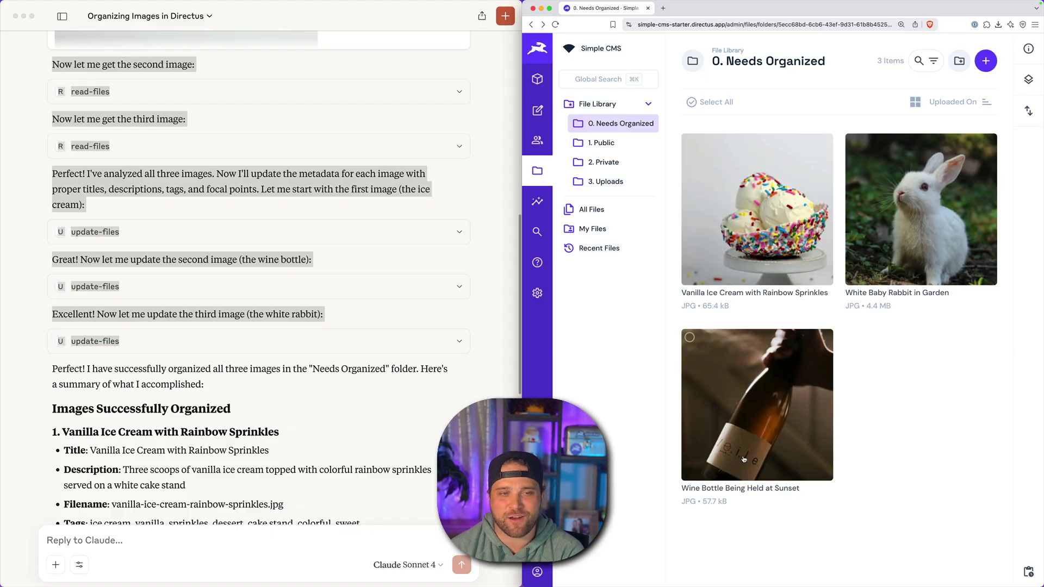
click(756, 255)
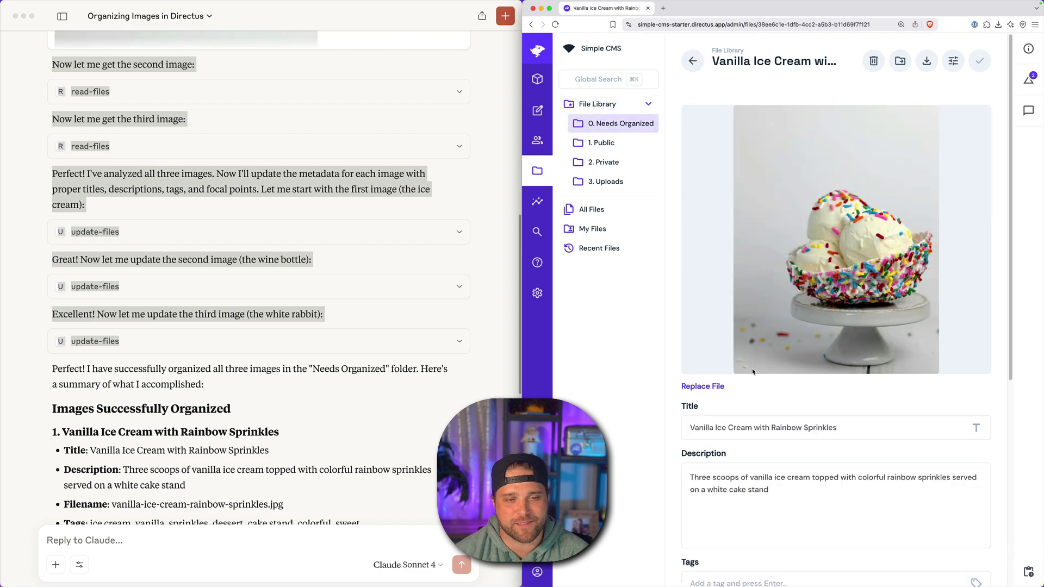
scroll(755, 355, down, 5)
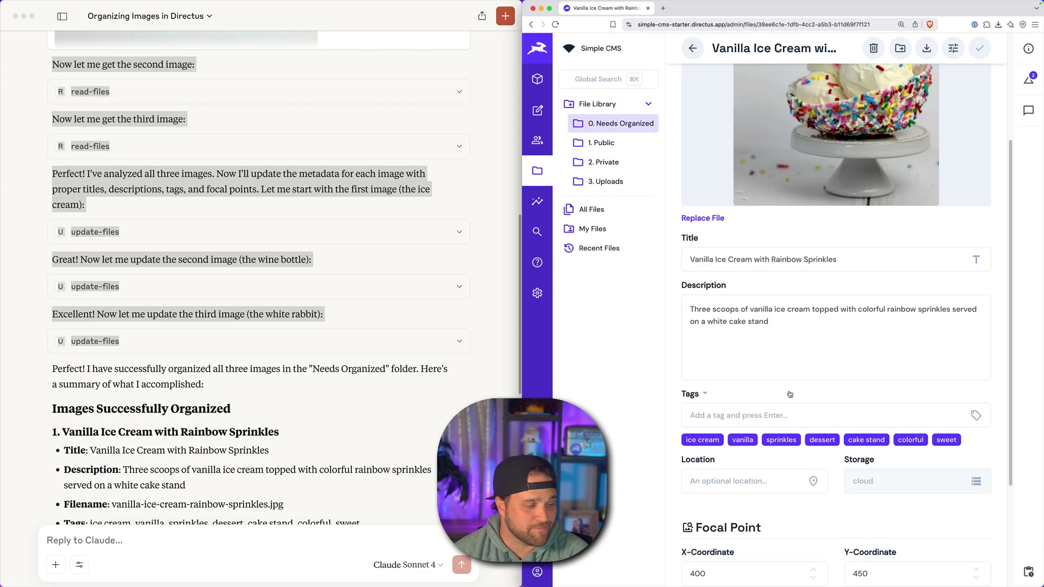